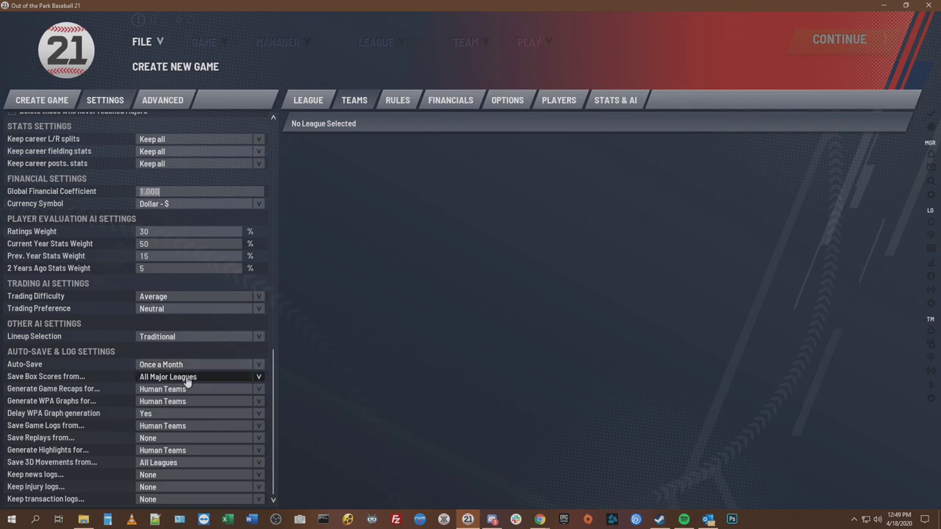
# - Review the Save Box Scores options, keep All Major Leagues, and show the Generate WPA Graphs for... options
pyautogui.click(188, 380)
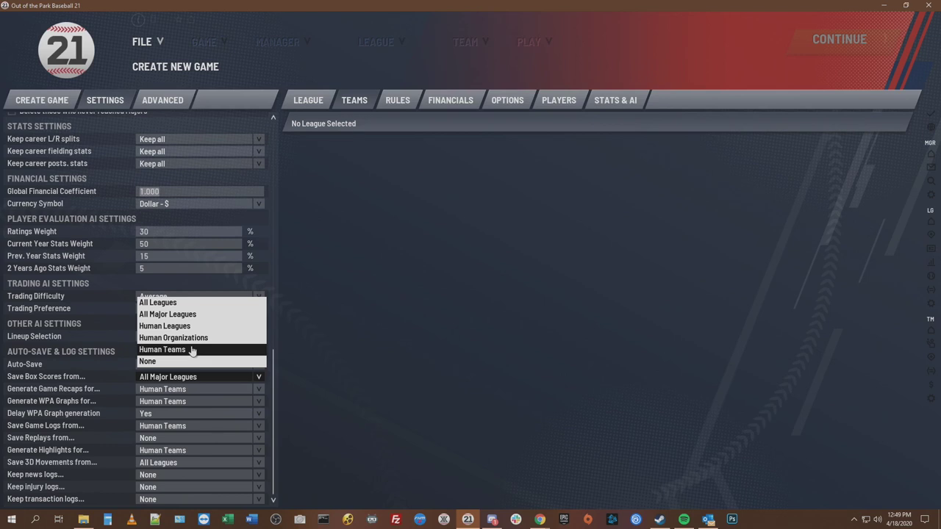
pyautogui.click(121, 389)
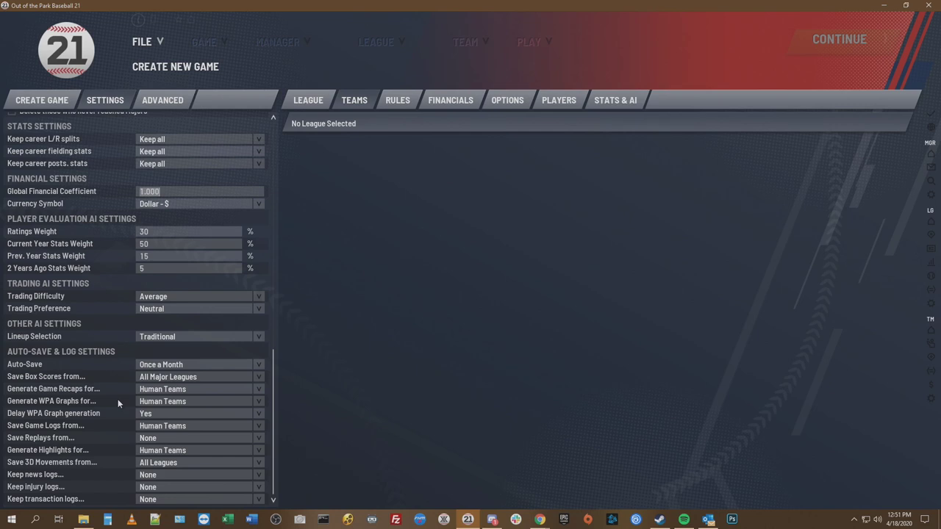
pyautogui.click(145, 401)
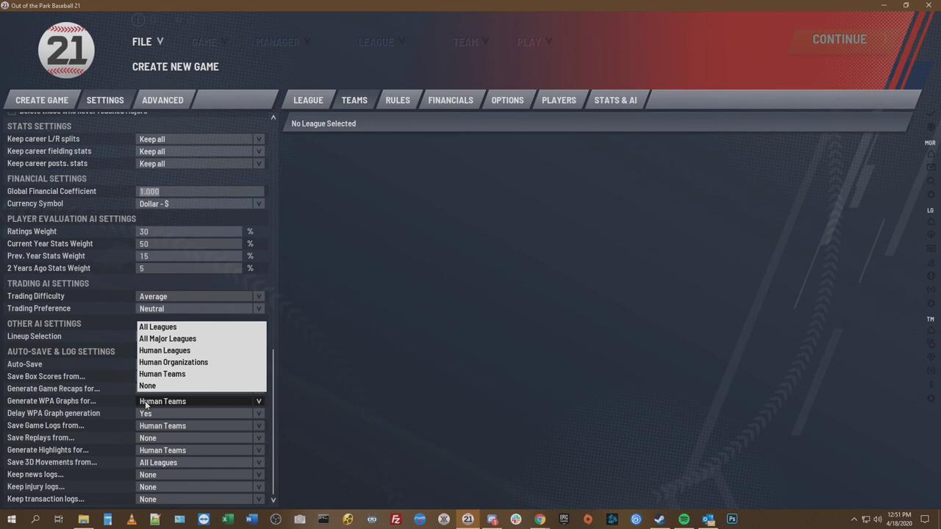
pyautogui.moveTo(83, 521)
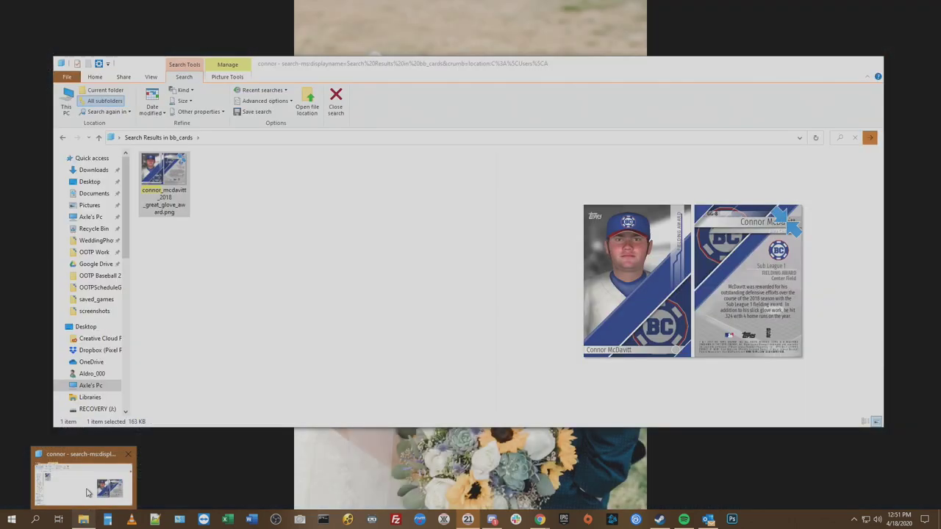
# - In File Explorer, leave the bb_cards search and open the current league's wpa images folder
pyautogui.click(86, 488)
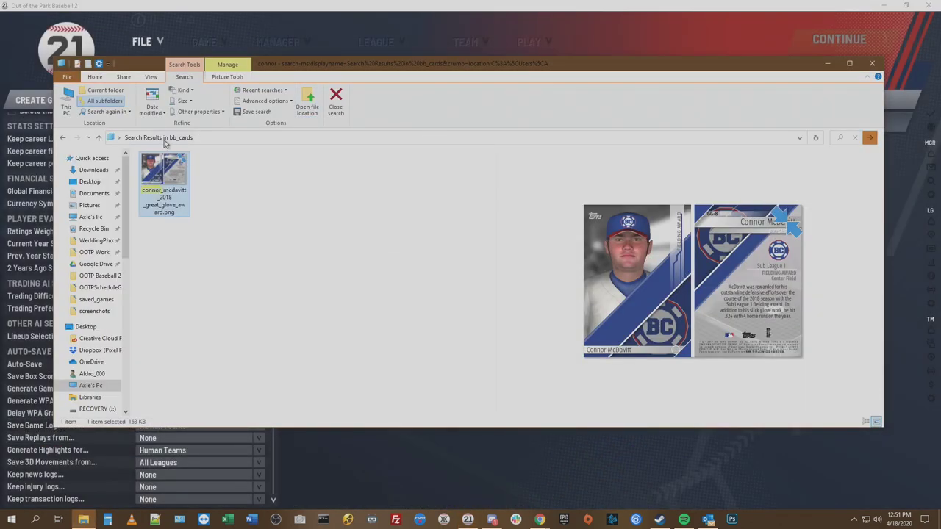
pyautogui.press('BackSpace')
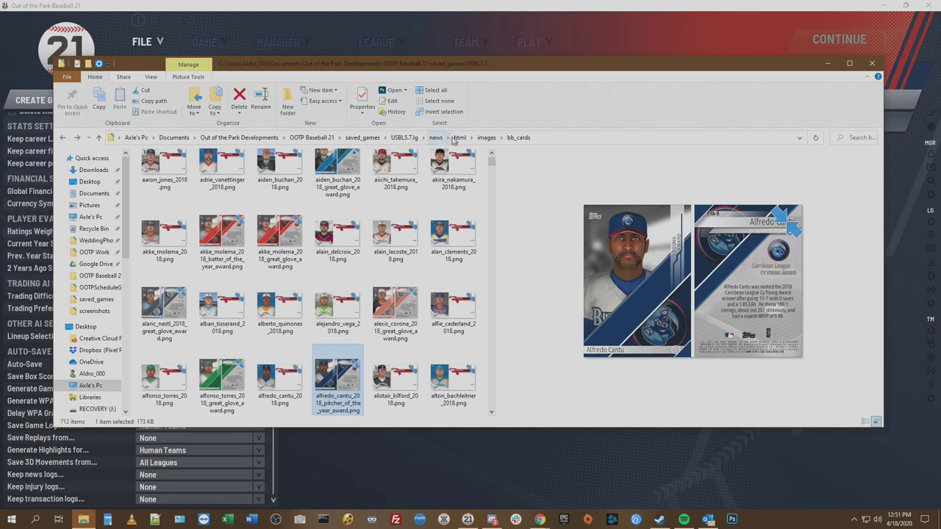
pyautogui.click(486, 139)
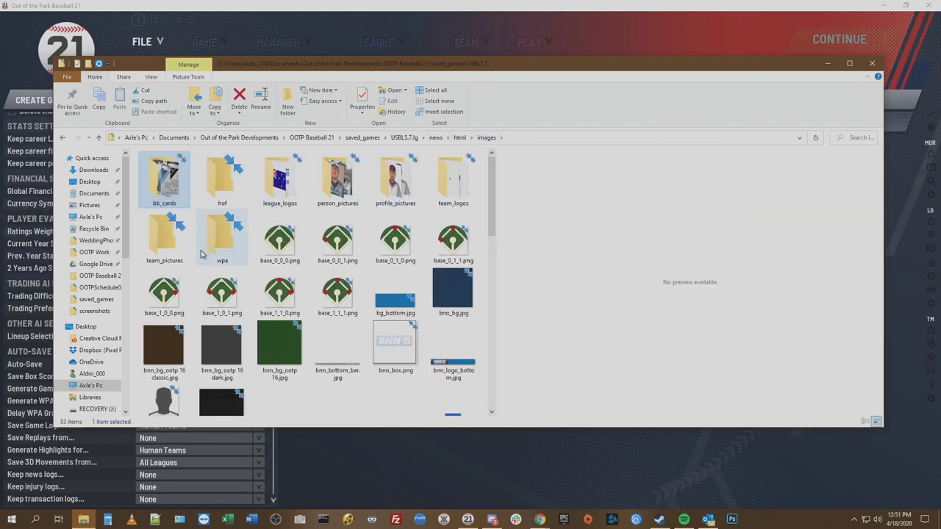
pyautogui.doubleClick(222, 245)
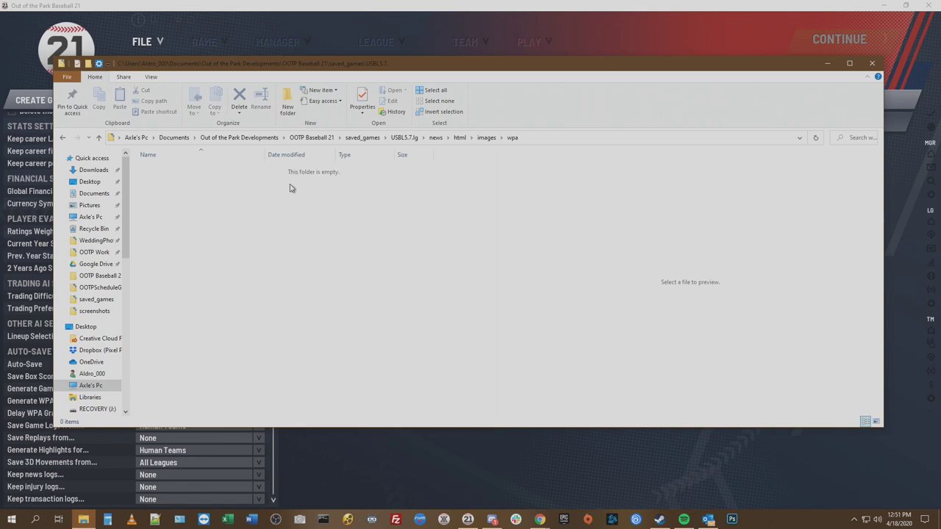
# - Go via saved_games to Richs Reds 21.lg > news > html > images > wpa and preview the first graph
pyautogui.click(404, 138)
pyautogui.click(363, 137)
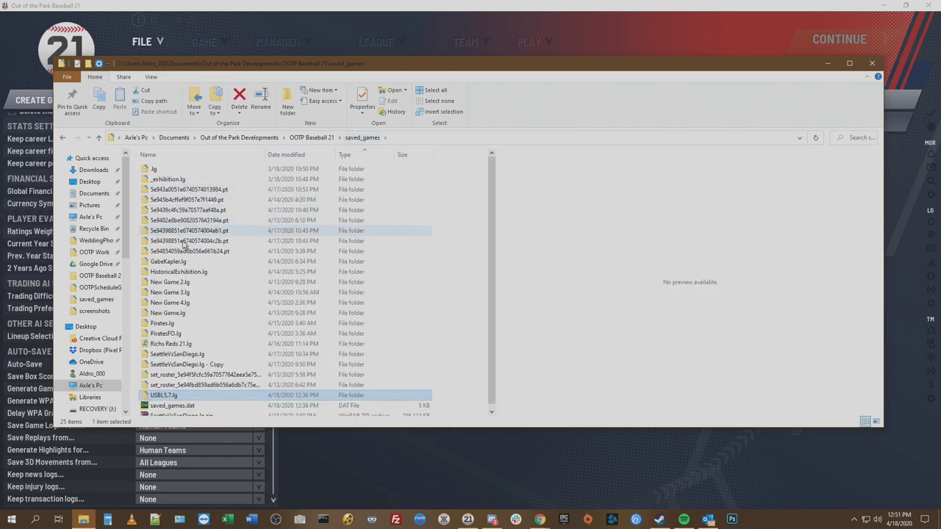
pyautogui.doubleClick(196, 345)
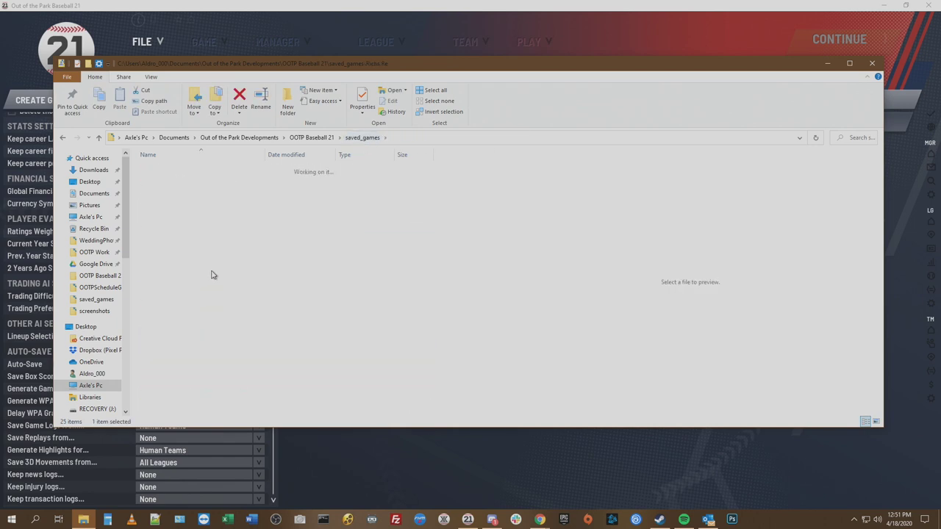
pyautogui.doubleClick(168, 223)
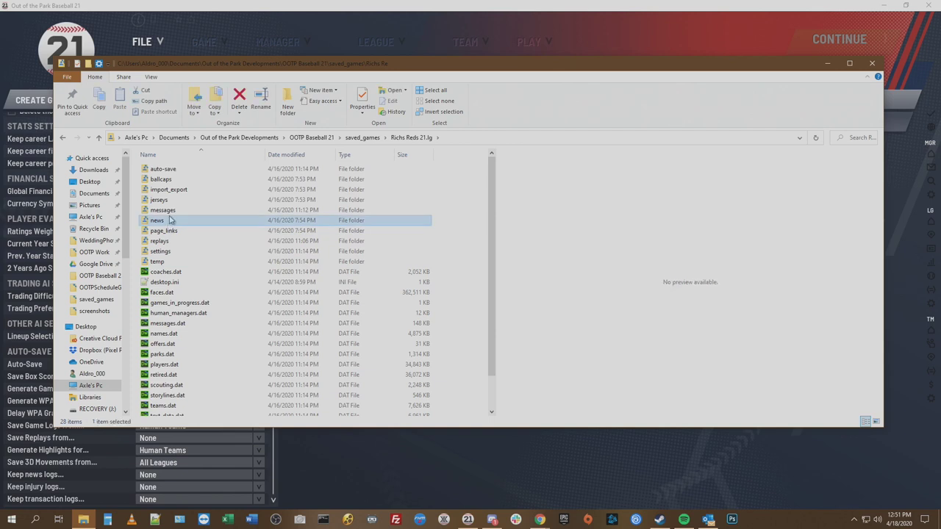
pyautogui.click(170, 169)
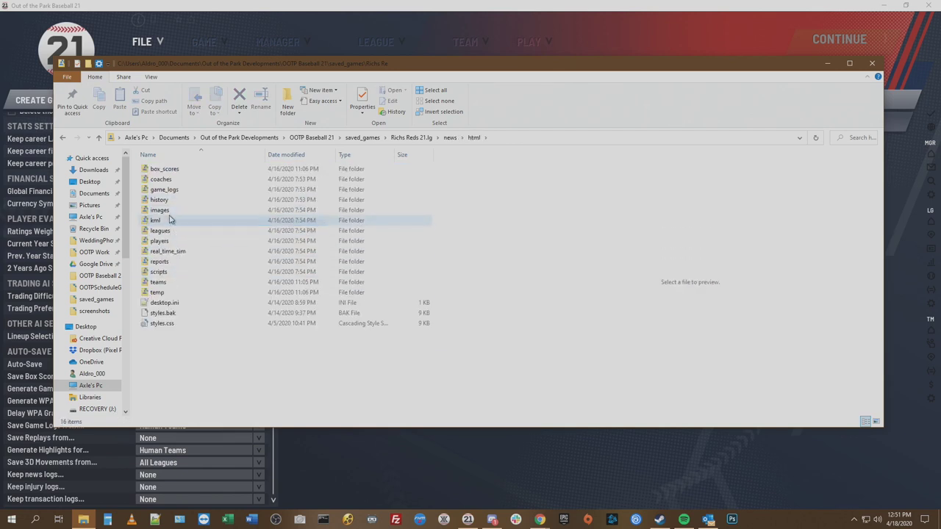
pyautogui.doubleClick(175, 221)
pyautogui.hotkey('alt', 'Left')
pyautogui.doubleClick(170, 213)
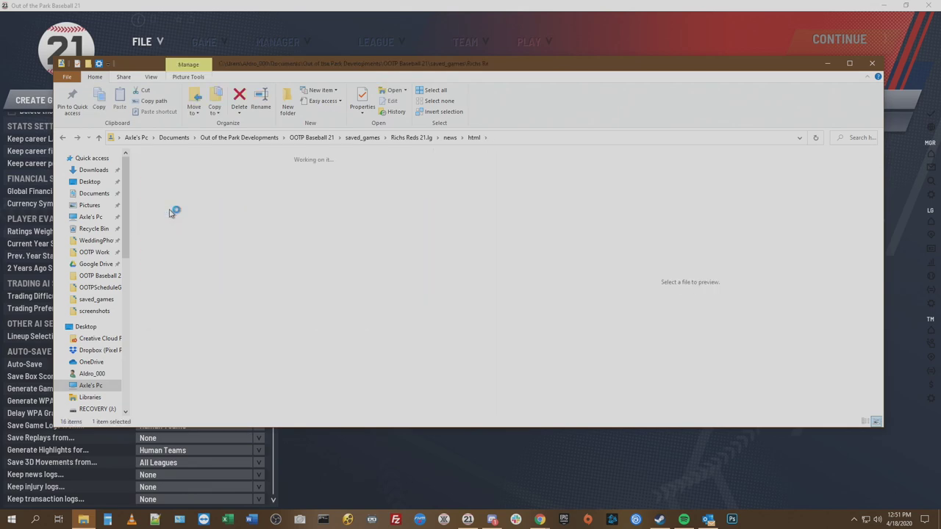
pyautogui.click(168, 250)
pyautogui.doubleClick(168, 250)
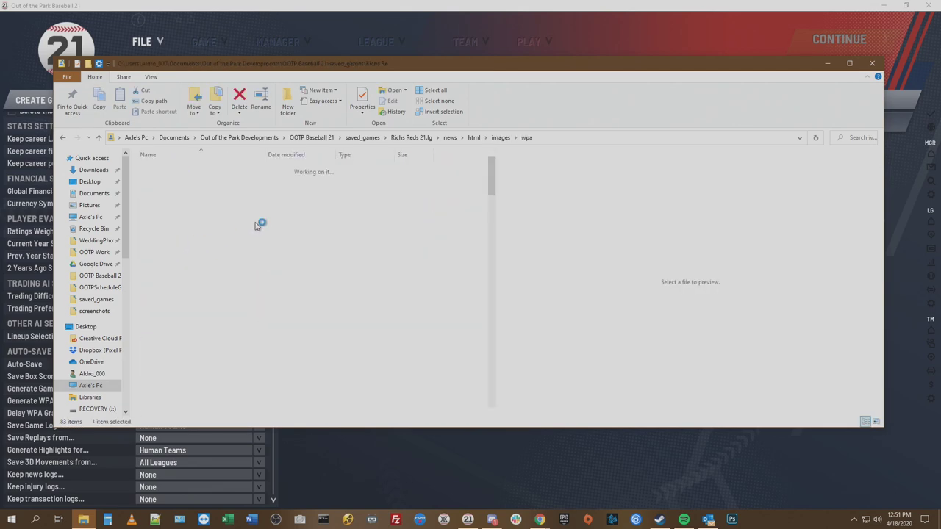
pyautogui.click(225, 197)
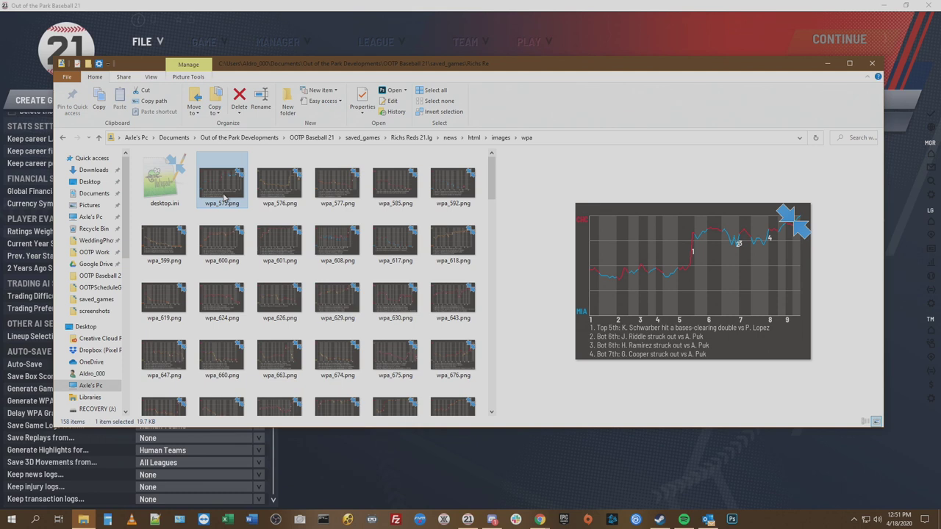
# - Preview the WPA graphs from wpa_576.png through wpa_691.png and beyond, then return to the list top
pyautogui.press('Right')
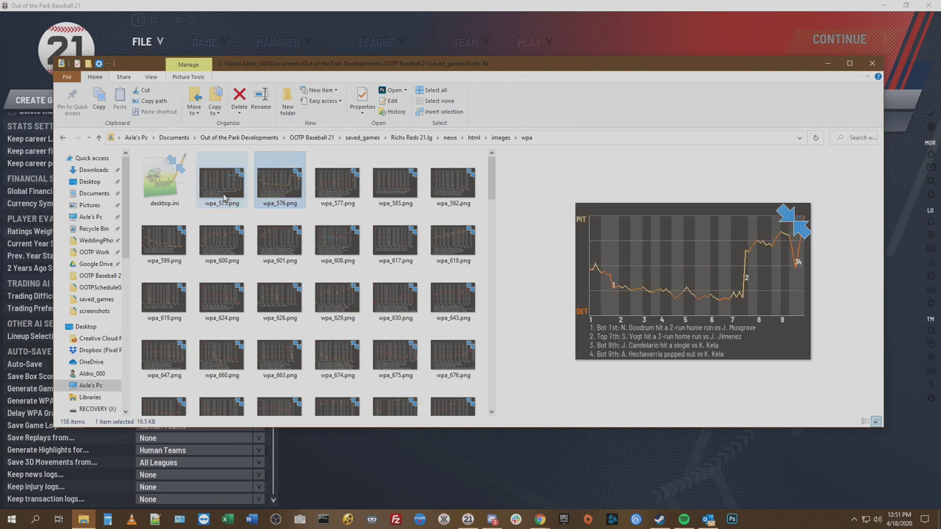
pyautogui.press('Right')
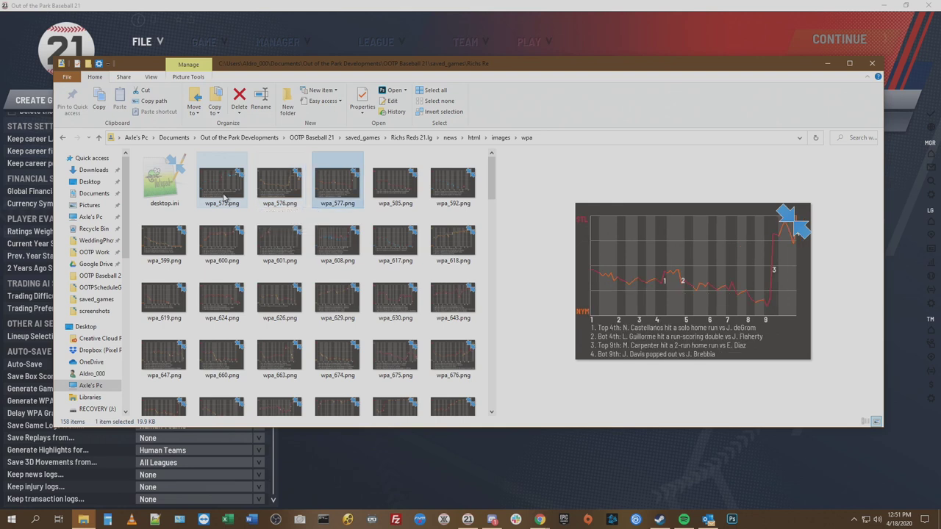
pyautogui.press('Right')
pyautogui.press('Right')
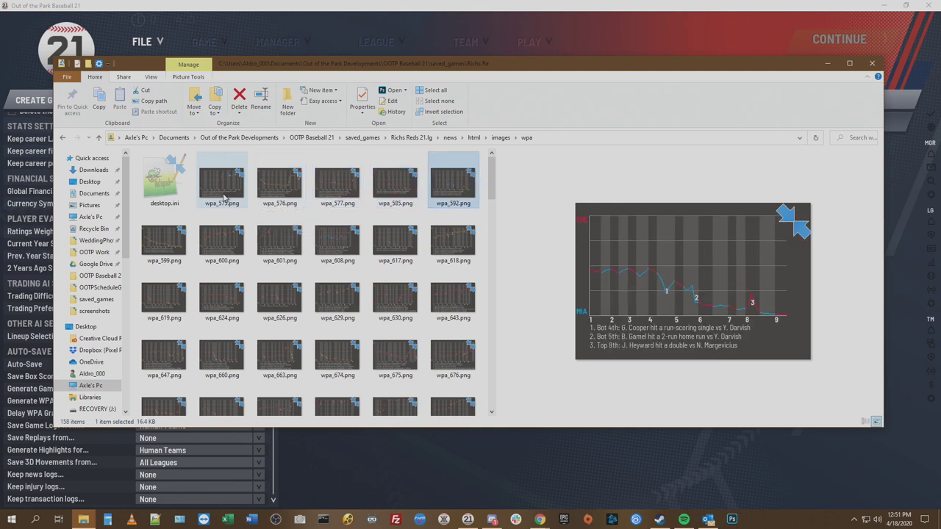
pyautogui.press('Right')
pyautogui.press('Right')
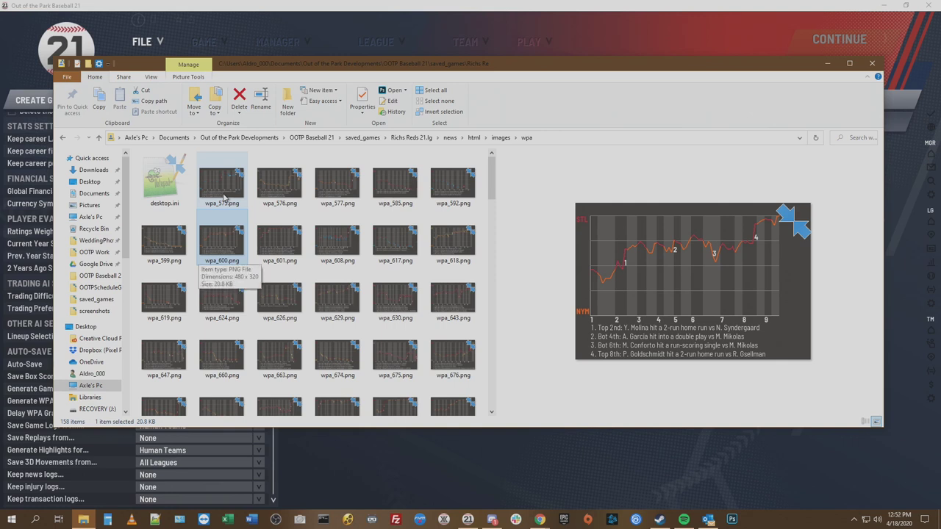
pyautogui.press('Down')
pyautogui.press('Down')
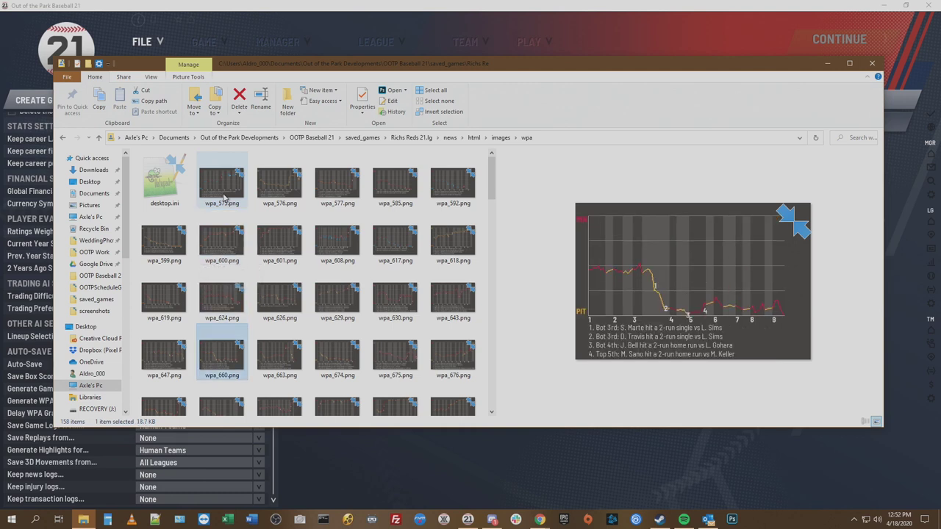
pyautogui.press('Right')
pyautogui.press('Right')
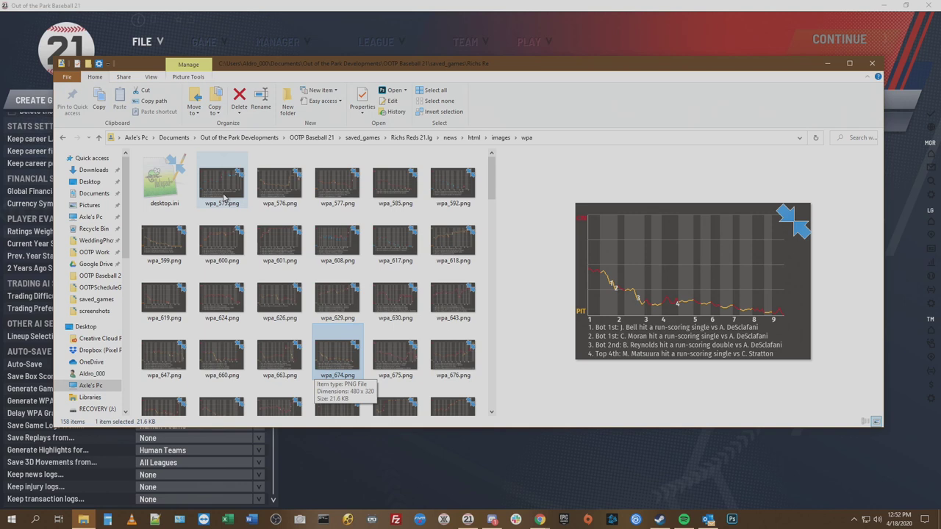
pyautogui.press('Right')
pyautogui.press('Right')
pyautogui.press('Right')
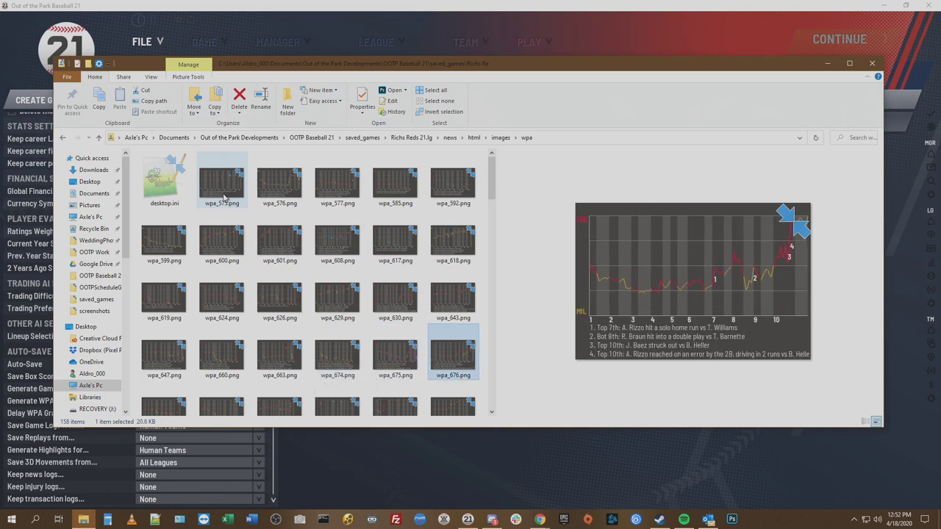
pyautogui.press('Right')
pyautogui.press('Right')
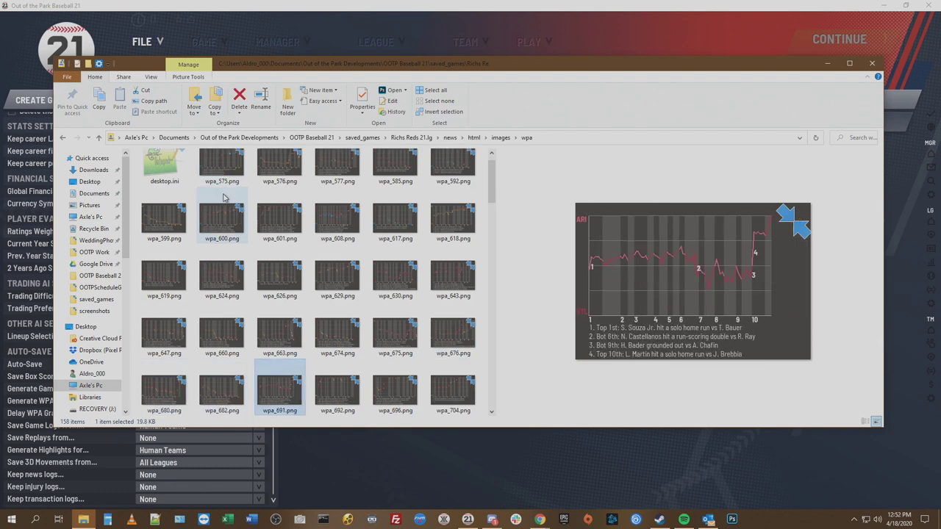
pyautogui.press('Right')
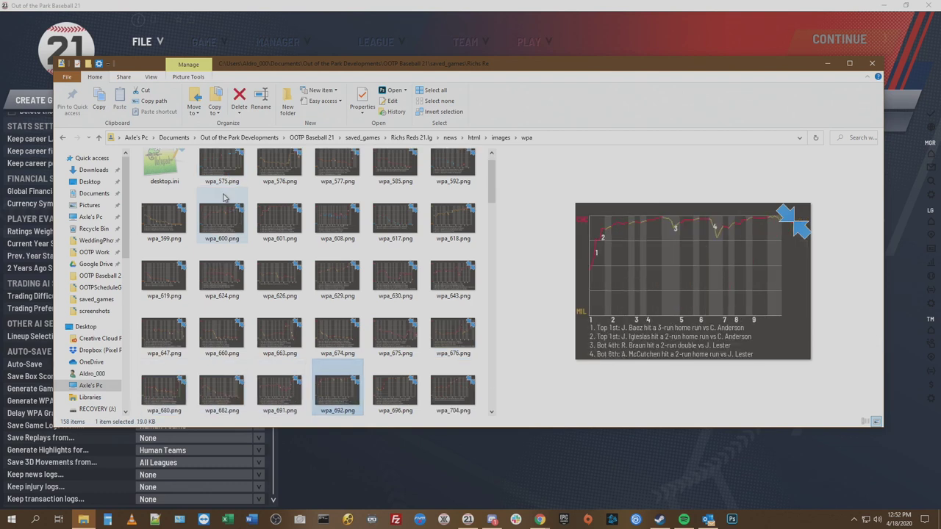
pyautogui.press('Right')
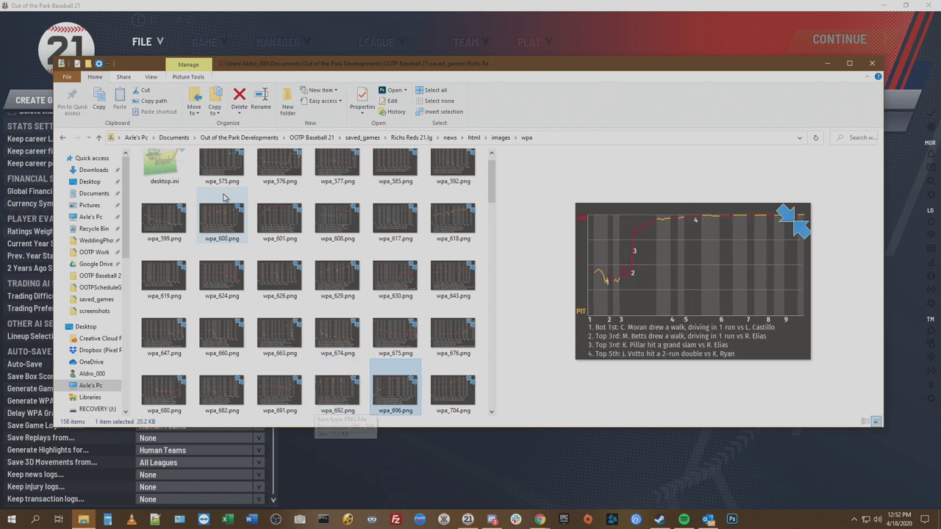
pyautogui.press('Right')
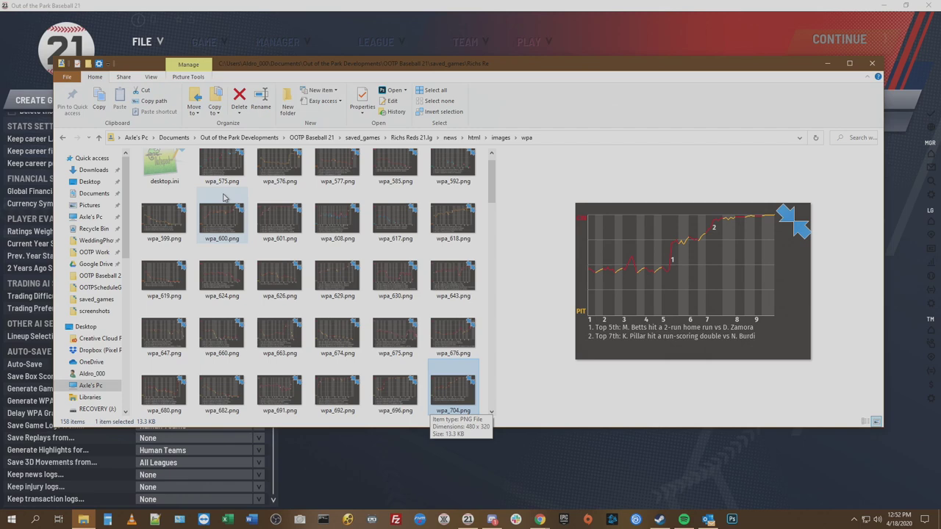
pyautogui.press('Right')
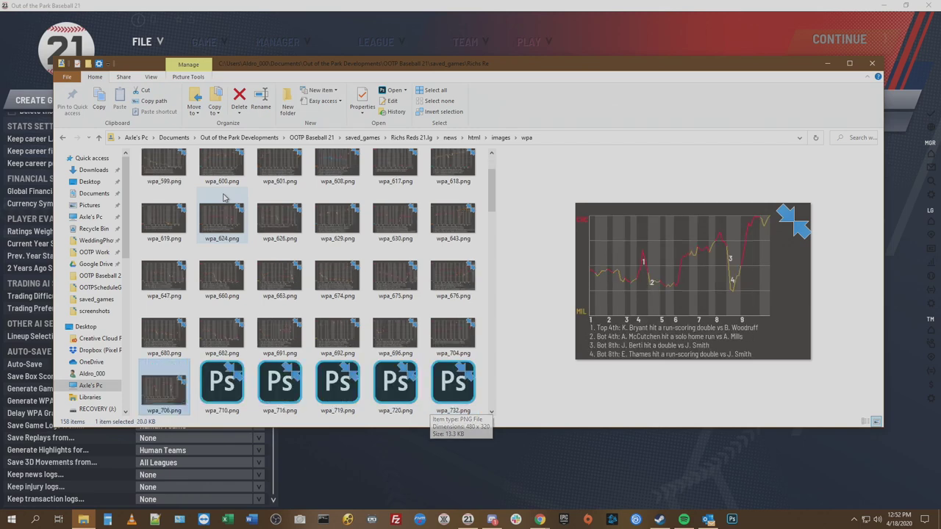
pyautogui.press('Down')
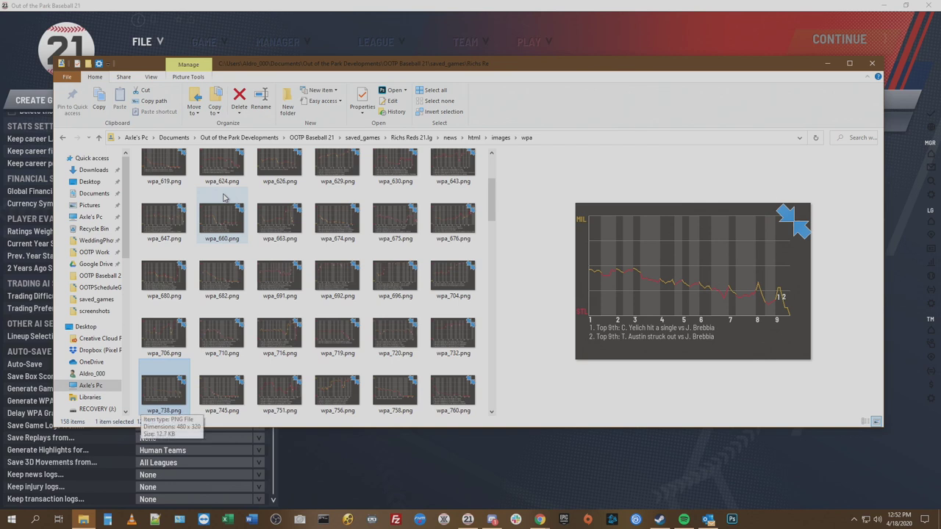
pyautogui.press('Down')
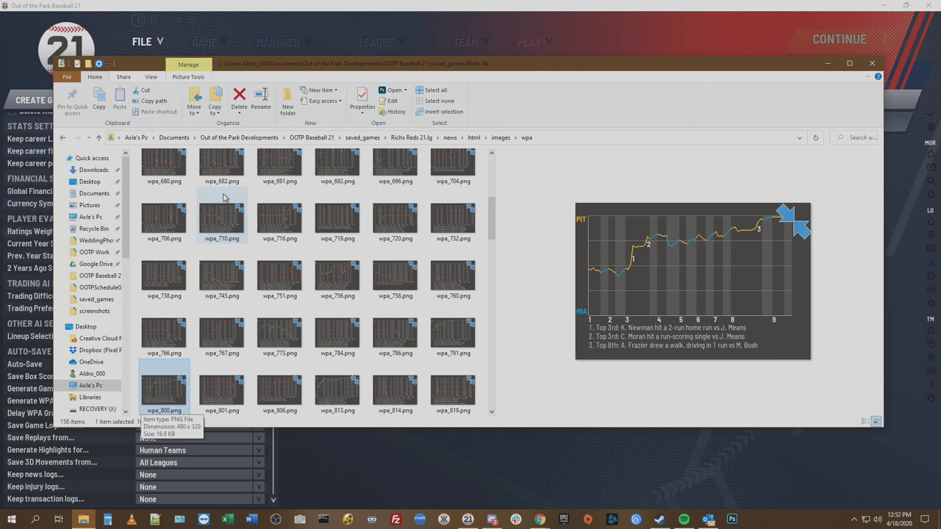
pyautogui.press('Down')
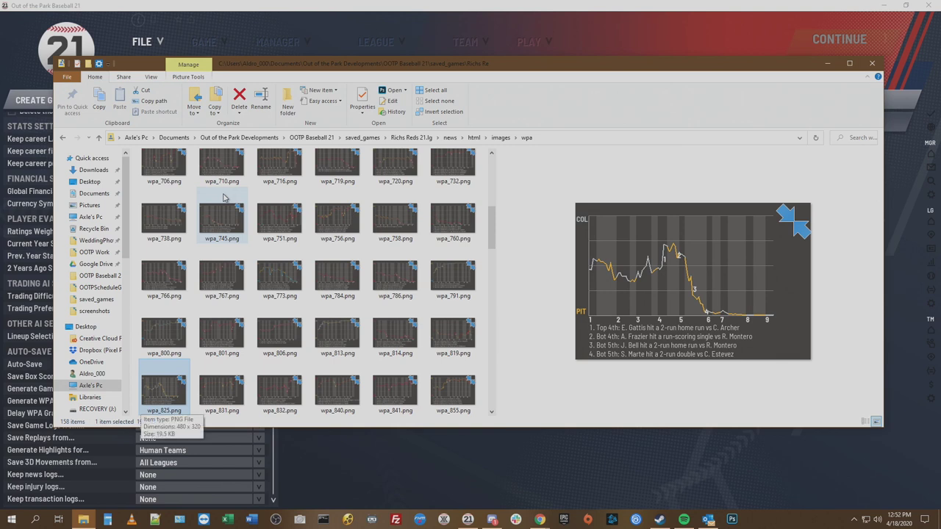
pyautogui.press('Down')
pyautogui.press('Down')
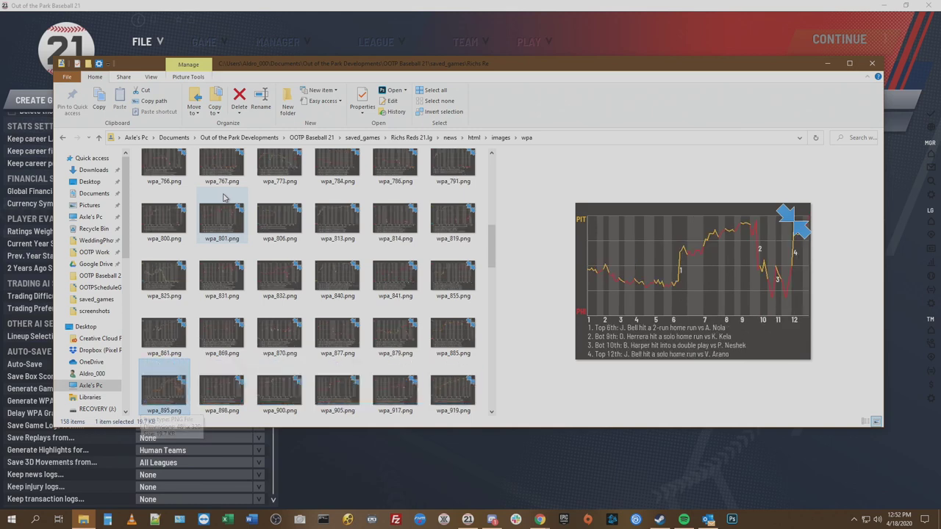
pyautogui.press('Down')
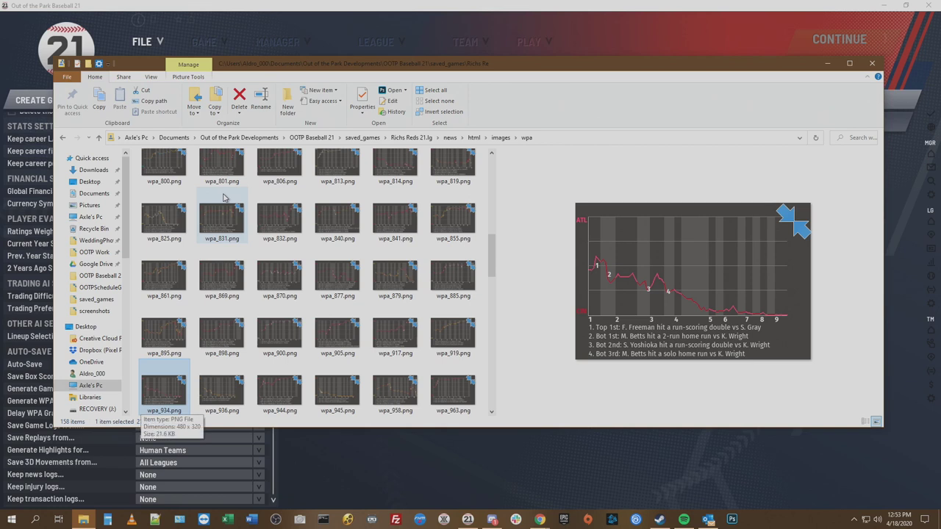
pyautogui.press('Down')
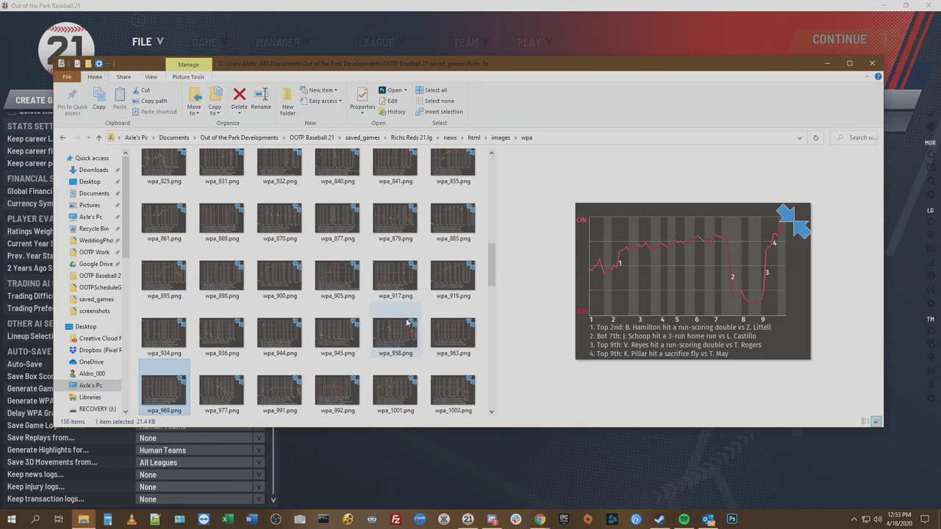
pyautogui.press('Right')
pyautogui.press('Right')
pyautogui.press('Right')
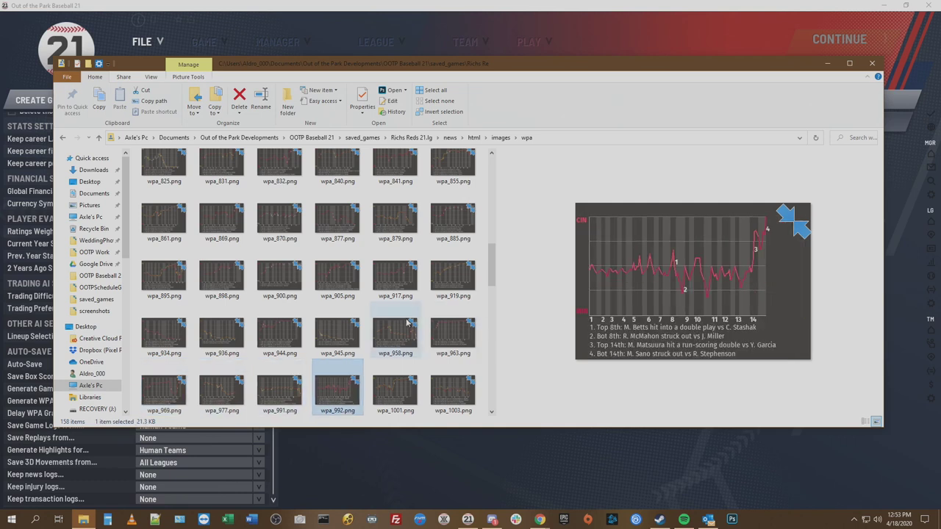
pyautogui.press('Right')
pyautogui.press('Right')
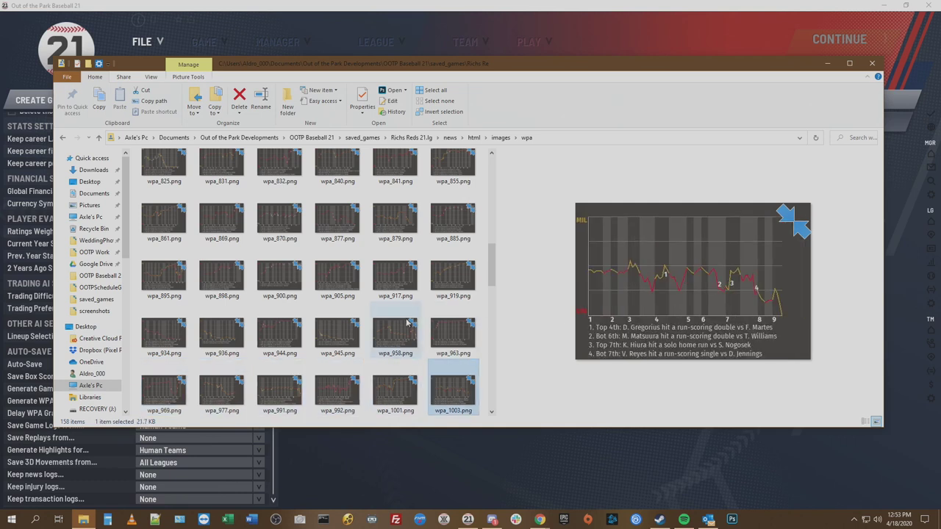
pyautogui.press('Right')
pyautogui.press('Right')
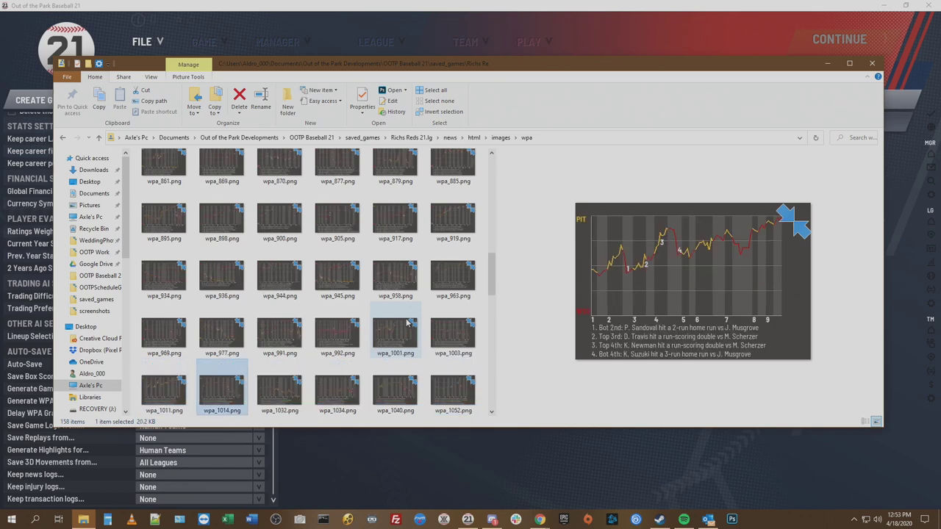
pyautogui.press('Down')
pyautogui.press('Down')
pyautogui.press('Down')
pyautogui.press('Down')
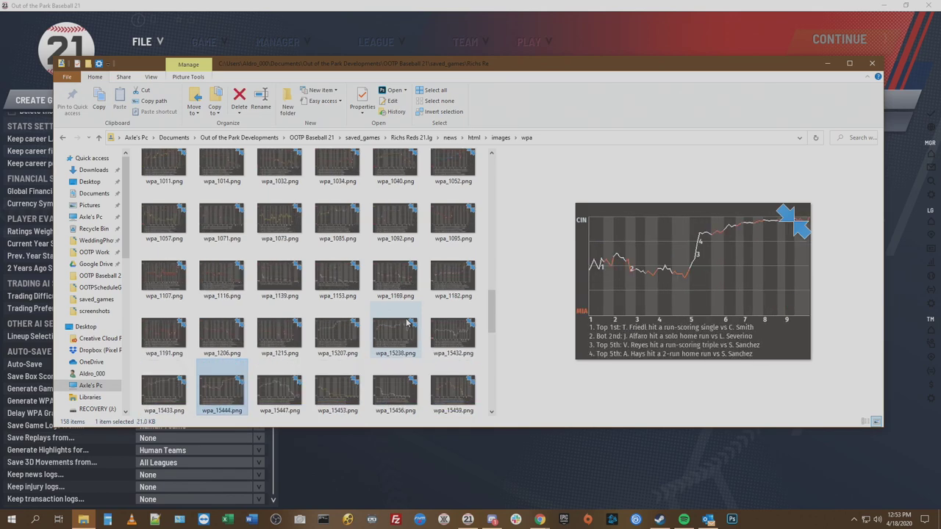
pyautogui.press('Right')
pyautogui.press('Right')
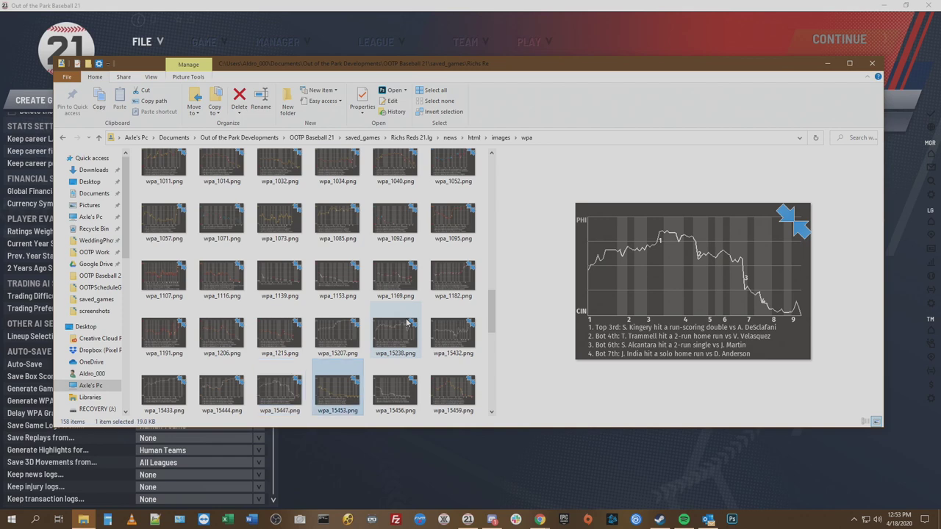
pyautogui.press('Down')
pyautogui.press('Down')
pyautogui.press('Down')
pyautogui.press('Down')
pyautogui.press('Down')
pyautogui.press('Down')
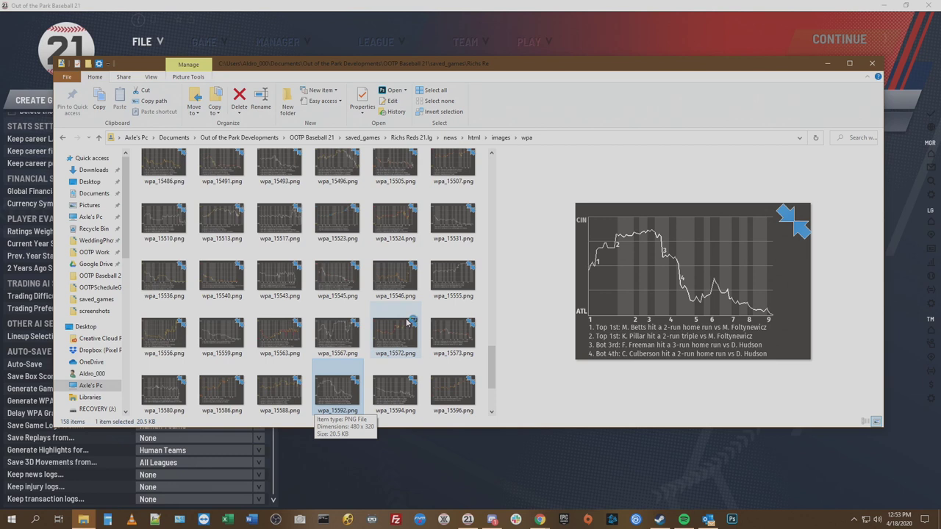
pyautogui.scroll(15, 442, 309)
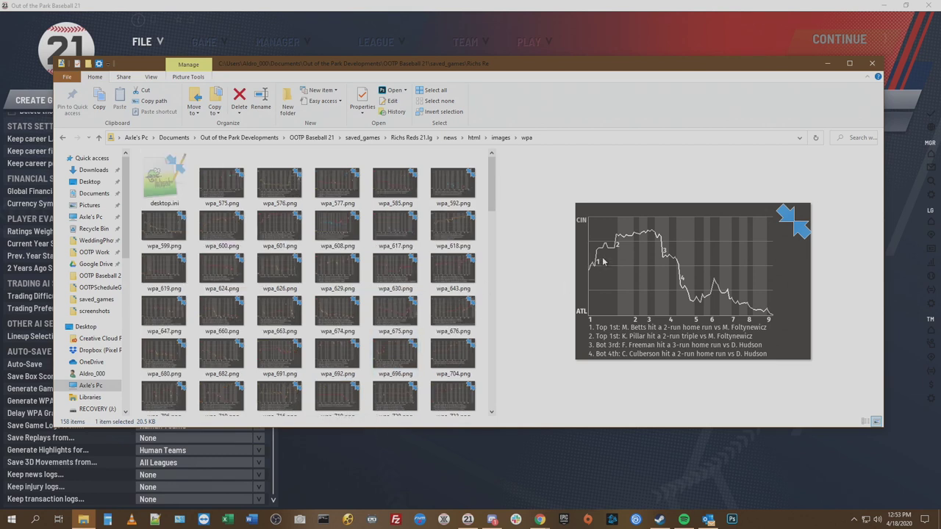
# - Close the Explorer window, set Generate WPA Graphs for... to None, and scroll to Auto-Save & Log Settings
pyautogui.click(872, 66)
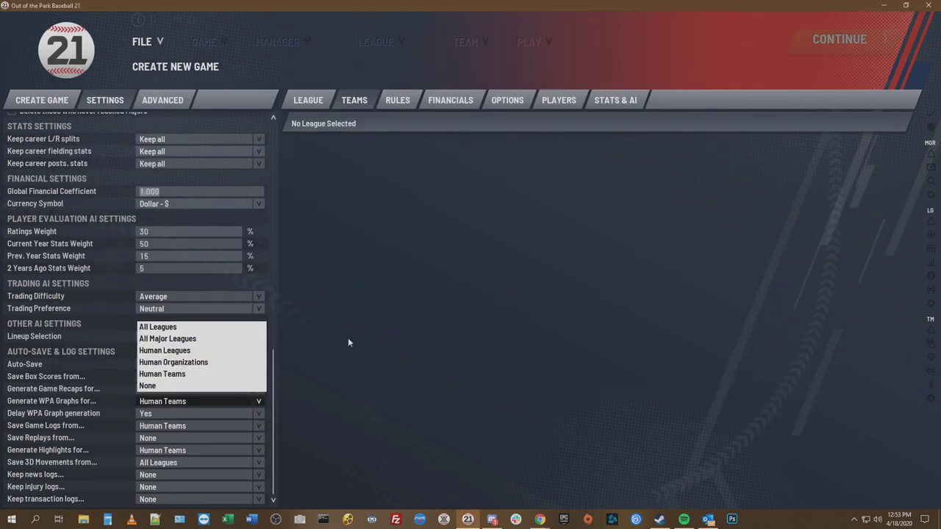
pyautogui.click(176, 379)
pyautogui.scroll(10, 166, 416)
pyautogui.scroll(-15, 166, 416)
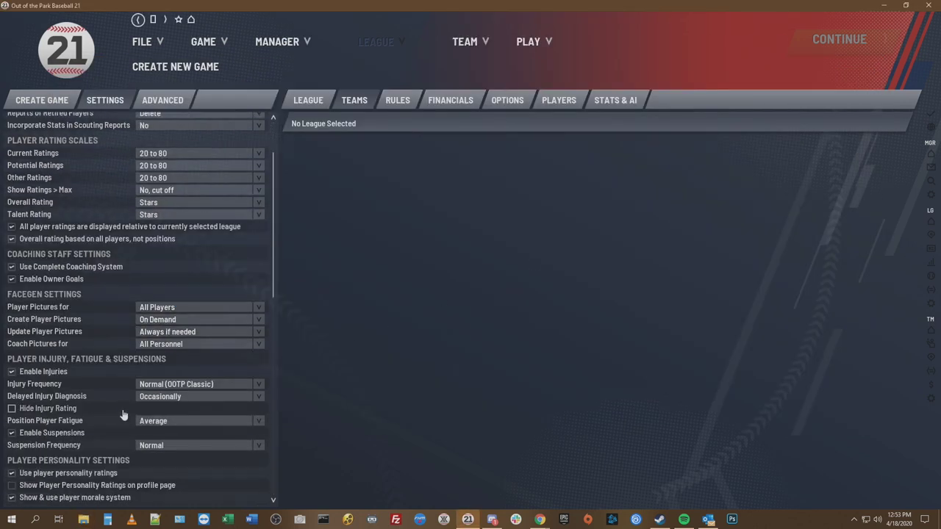
pyautogui.scroll(-2, 115, 398)
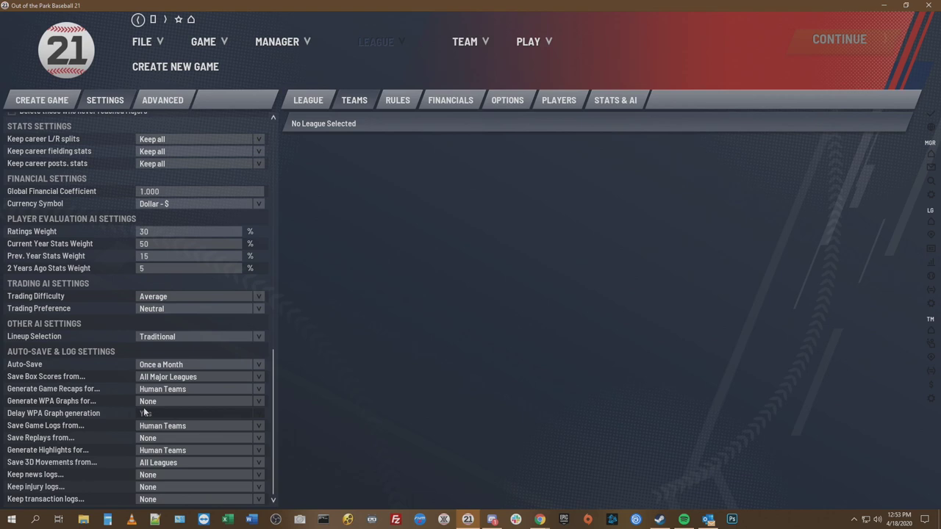
pyautogui.click(161, 453)
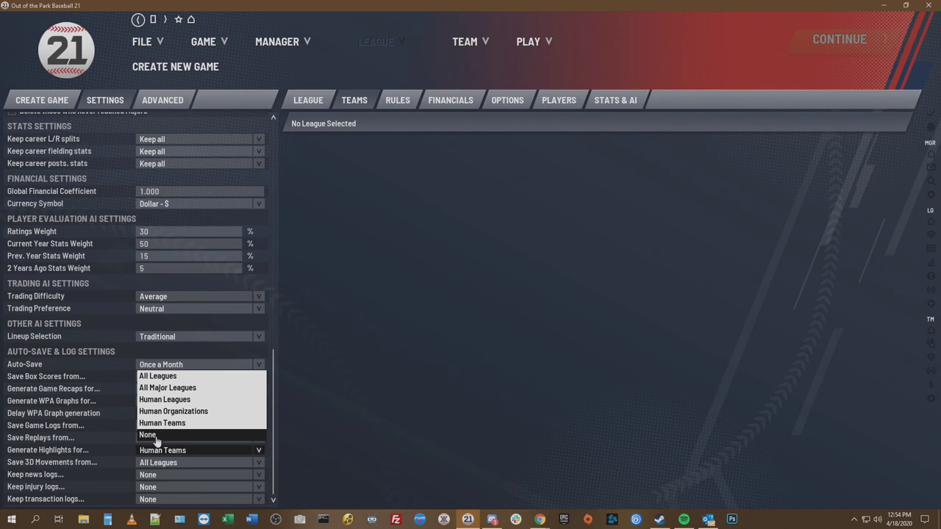
pyautogui.click(155, 439)
pyautogui.click(154, 439)
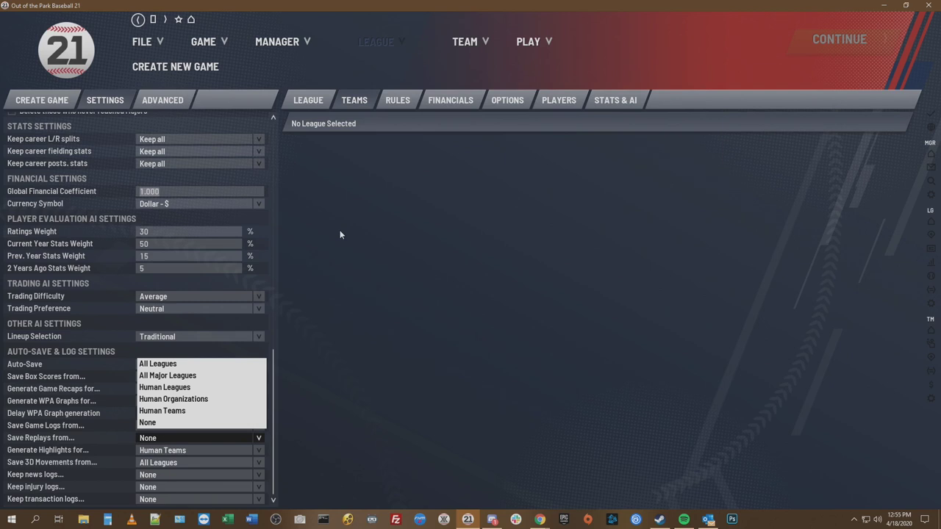
pyautogui.click(126, 450)
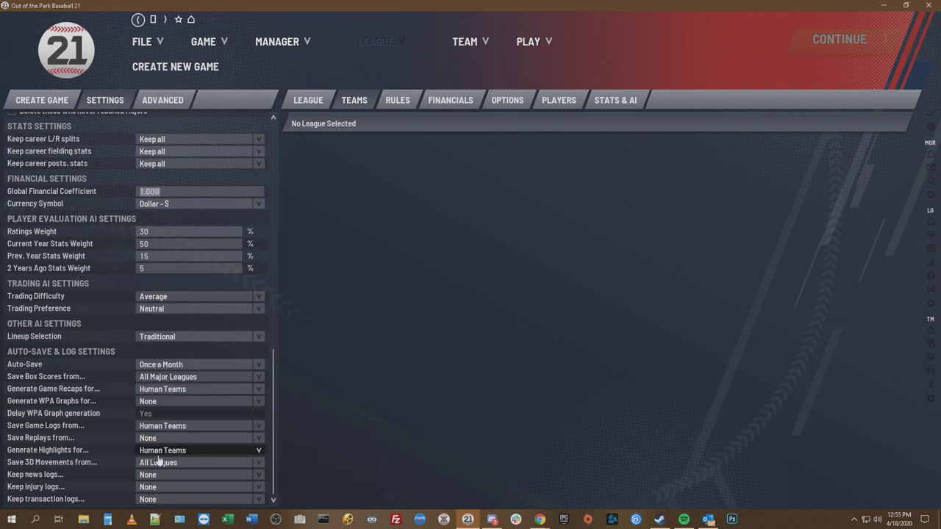